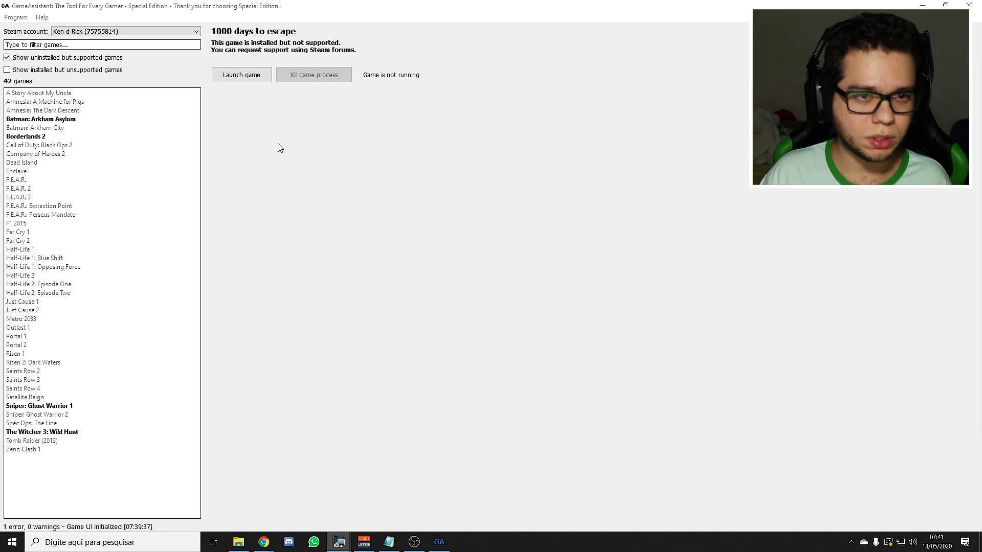
# Enable the 144 Hz refresh rate tweak for Batman: Arkham Asylum and apply the change.
pyautogui.click(72, 121)
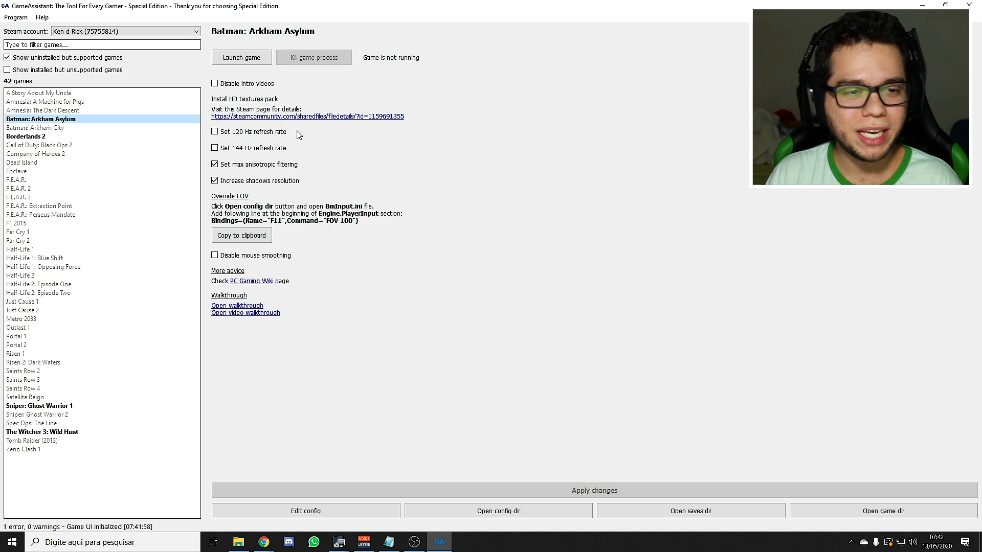
pyautogui.click(228, 151)
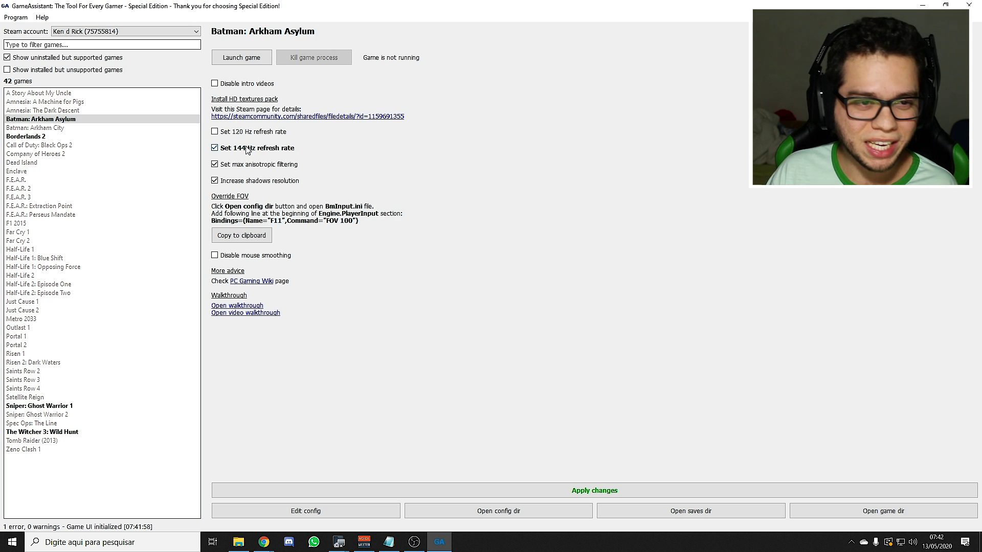
pyautogui.click(601, 490)
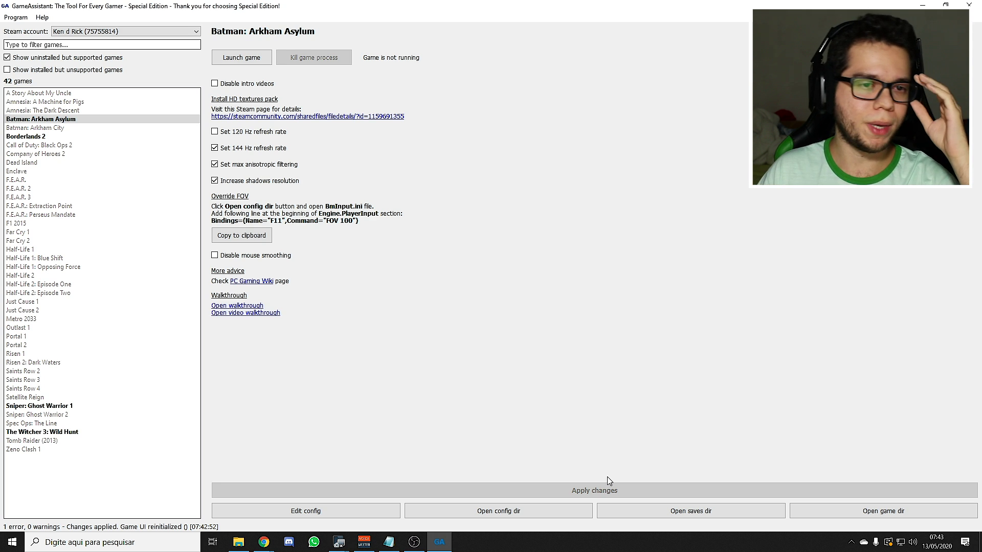
# Turn off the 144 Hz refresh rate, max anisotropic filtering and increased shadows resolution tweaks, and re-enable all three.
pyautogui.click(250, 148)
pyautogui.click(248, 164)
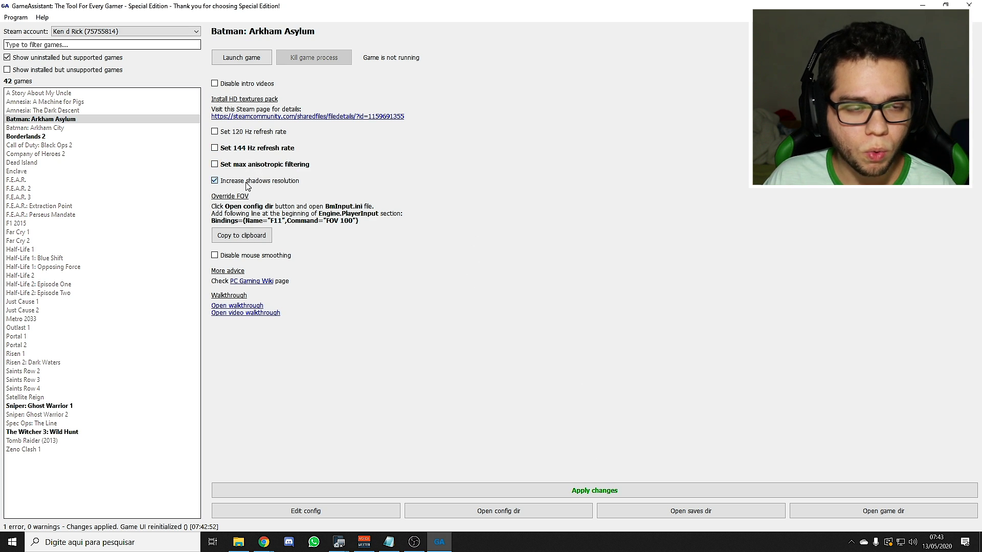
pyautogui.click(247, 182)
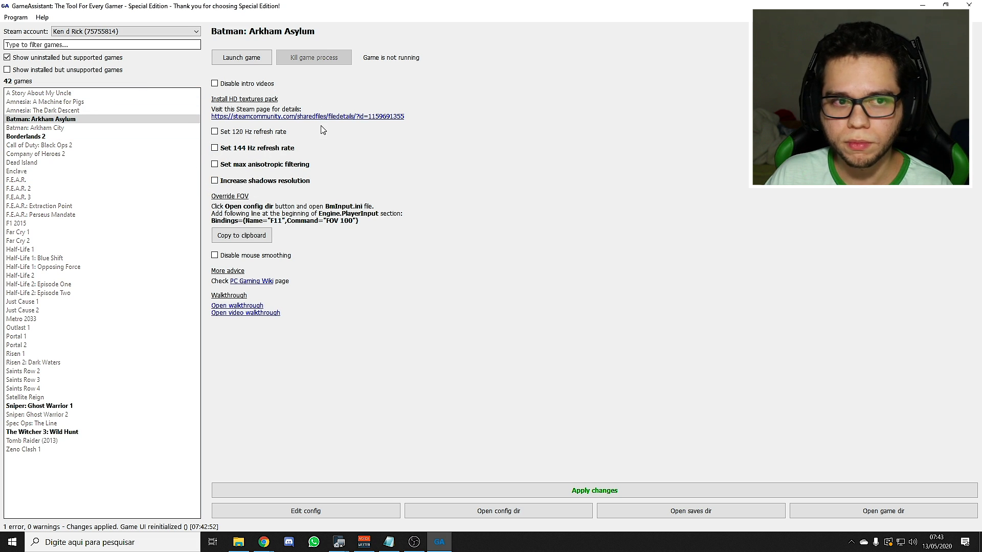
pyautogui.click(260, 148)
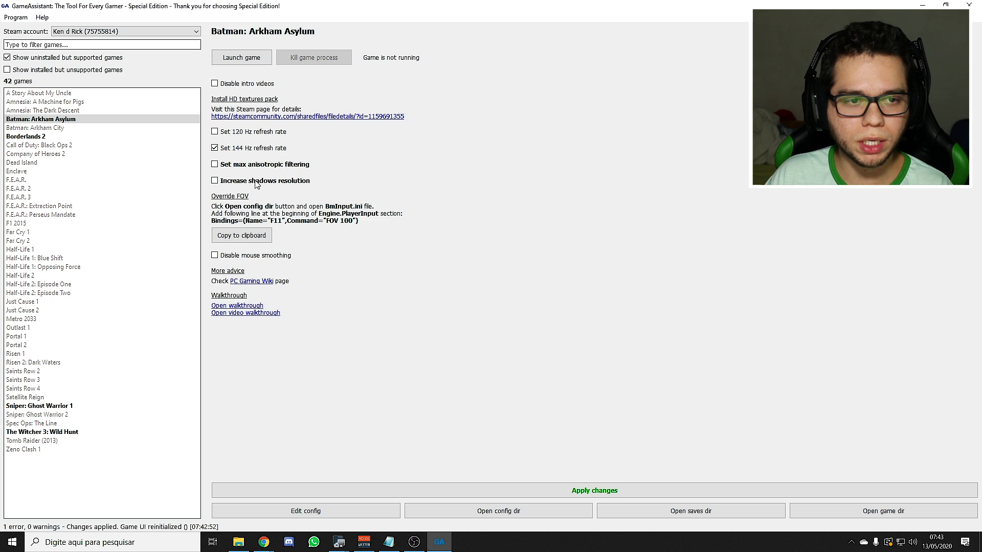
pyautogui.click(257, 183)
pyautogui.click(254, 166)
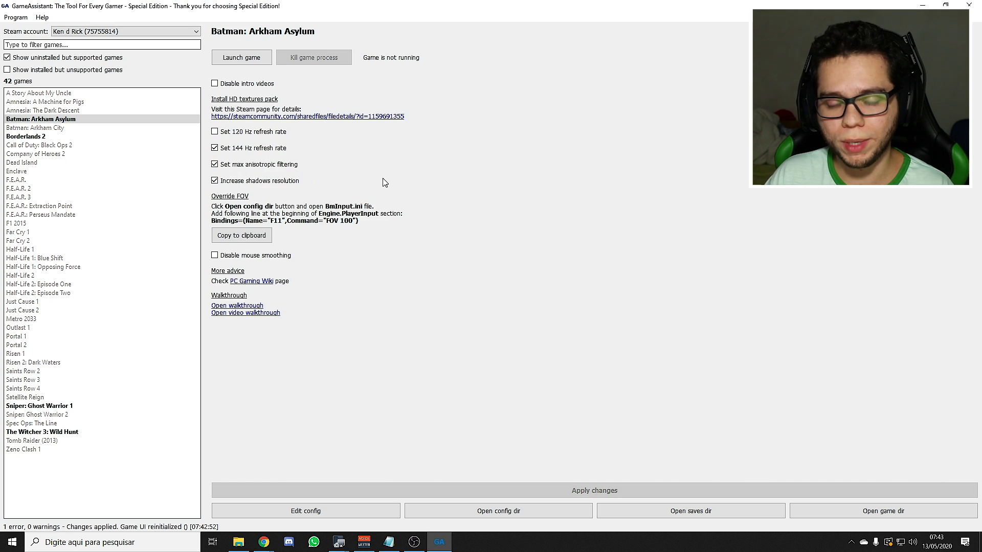
# Disable the intro videos of Batman: Arkham Asylum and apply the change.
pyautogui.click(244, 86)
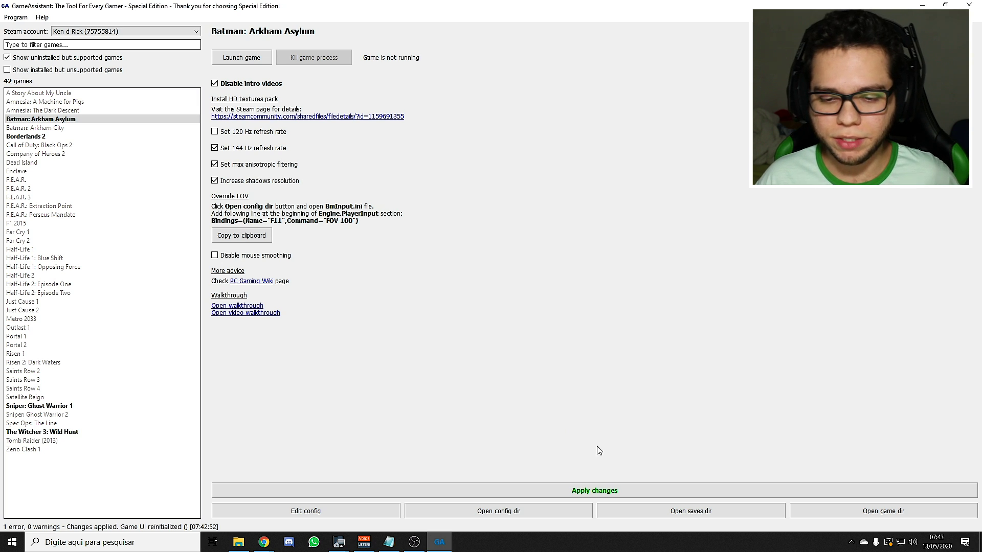
pyautogui.click(612, 493)
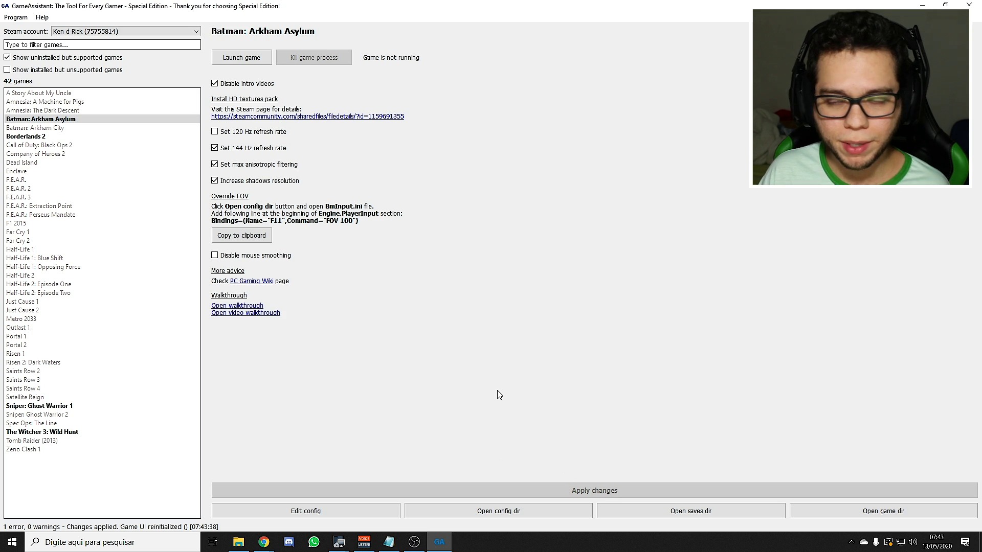
pyautogui.hotkey('alt', 'Tab')
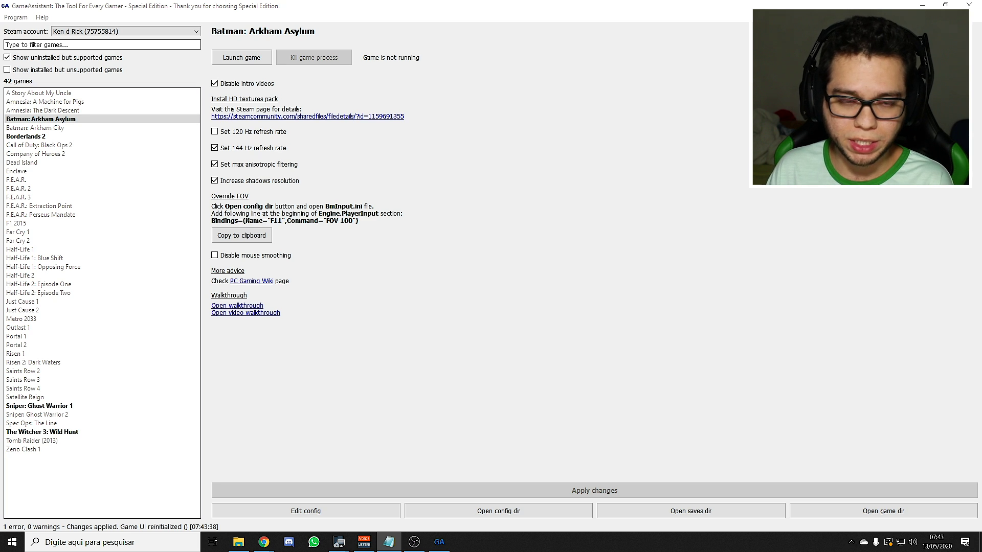
pyautogui.click(624, 172)
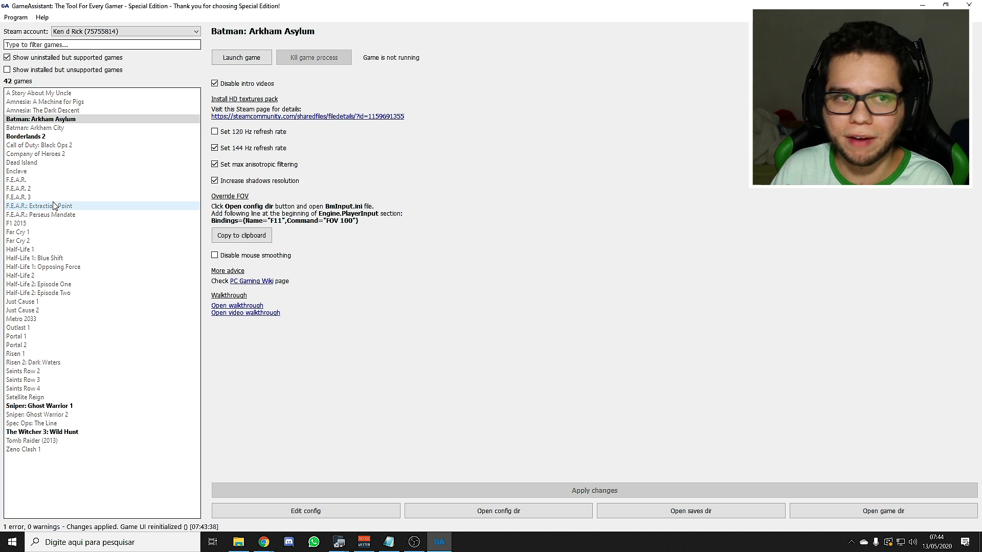
# Compare the tweaks offered for Half-Life 1, Just Cause 2, Far Cry 2, Outlast 1 and Batman: Arkham Asylum.
pyautogui.click(26, 250)
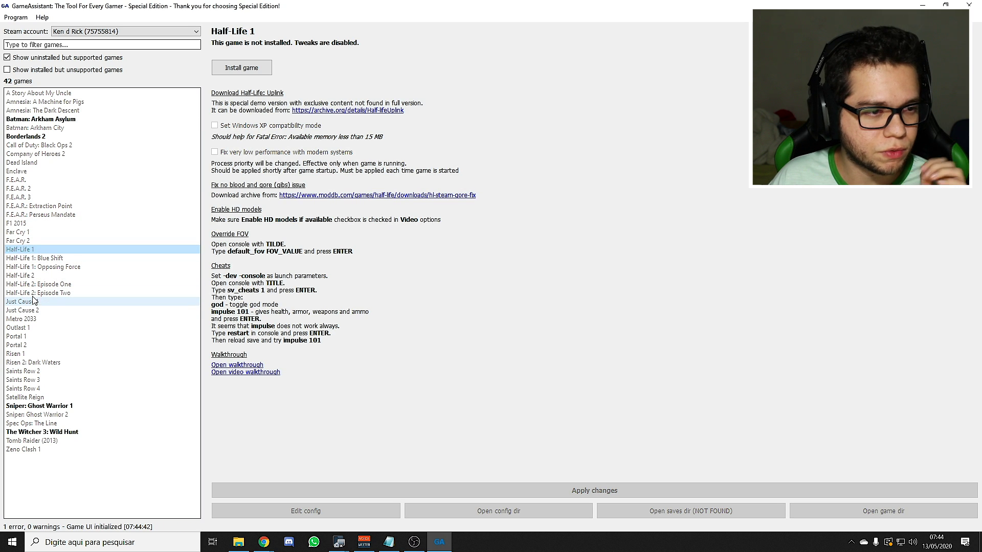
pyautogui.click(39, 310)
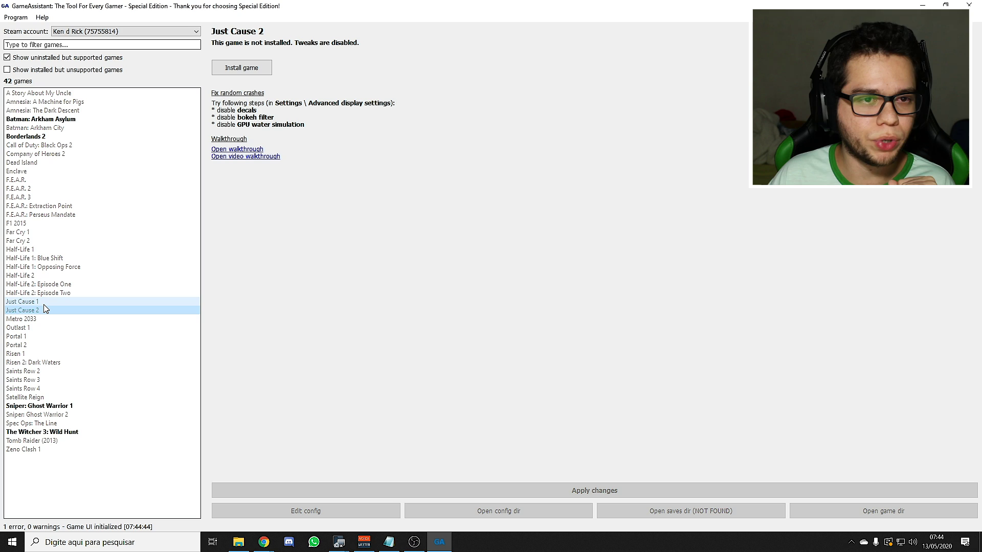
pyautogui.click(28, 241)
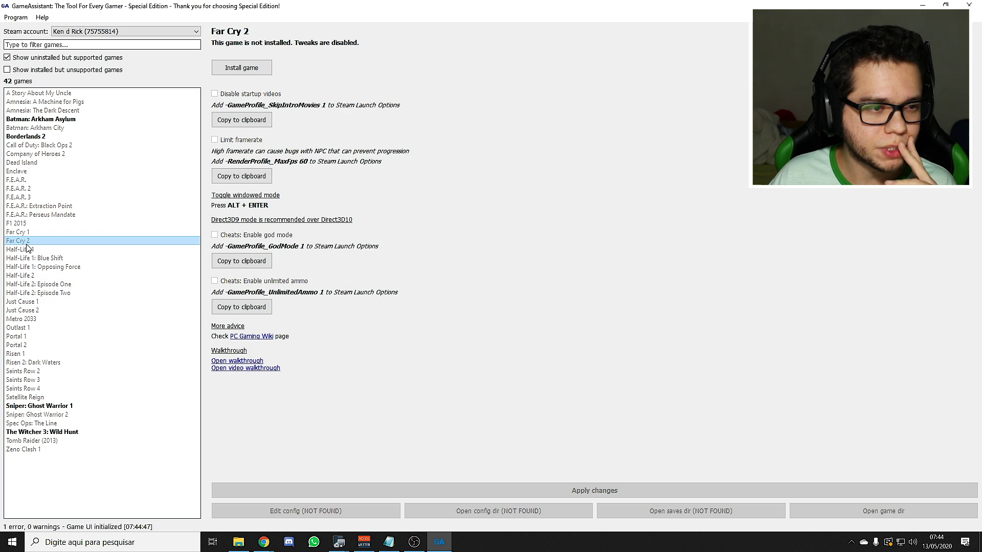
pyautogui.click(31, 328)
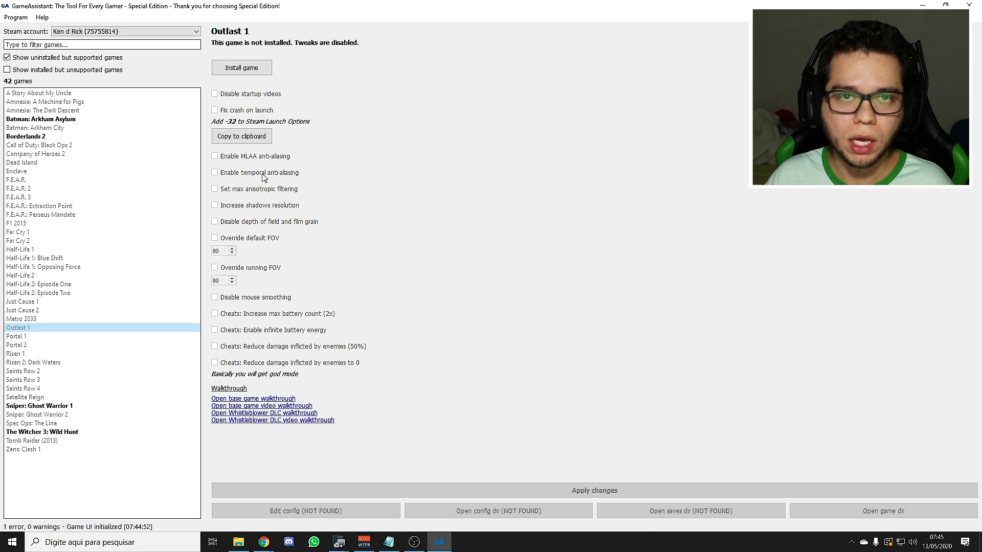
pyautogui.press('b')
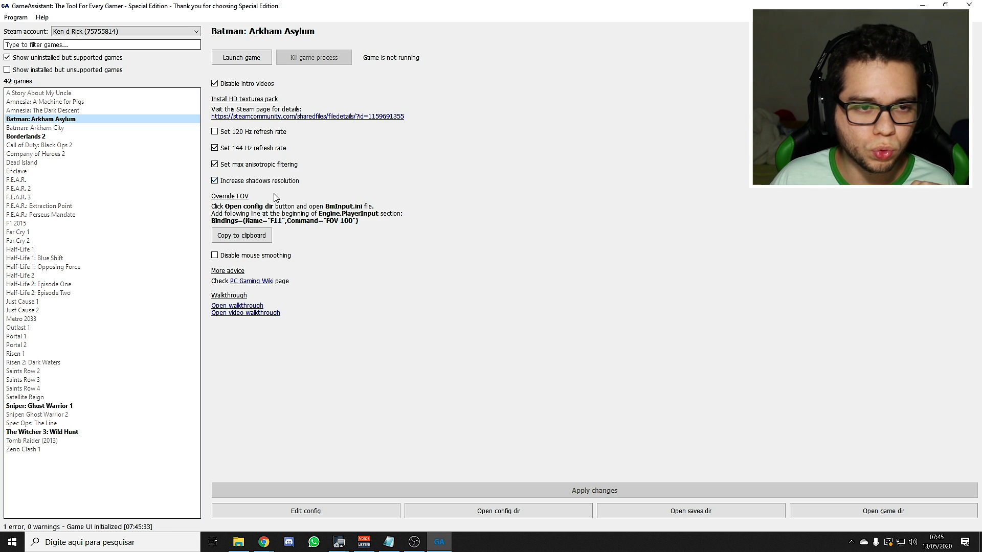
# Start the installation of Outlast 1 and cancel it in the Steam installer.
pyautogui.click(29, 327)
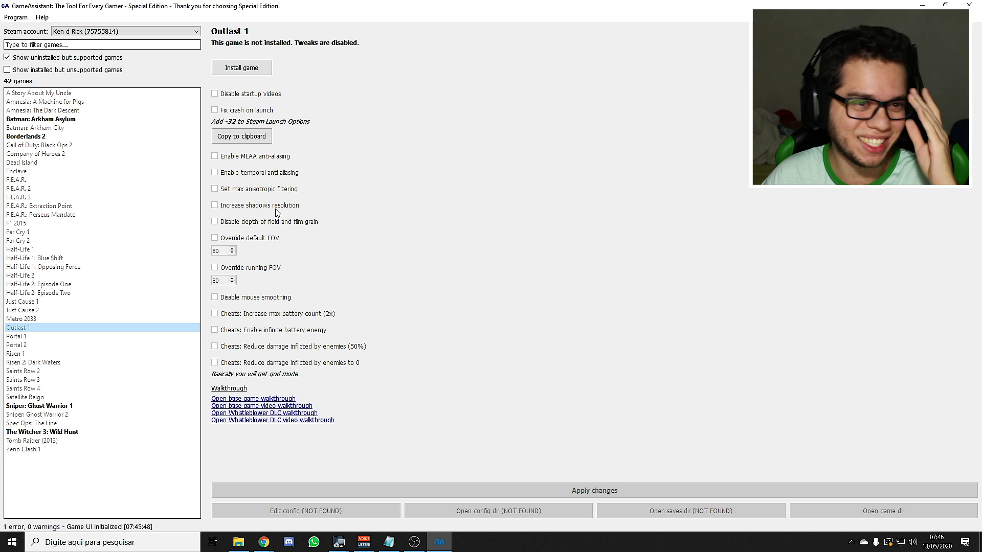
pyautogui.click(265, 69)
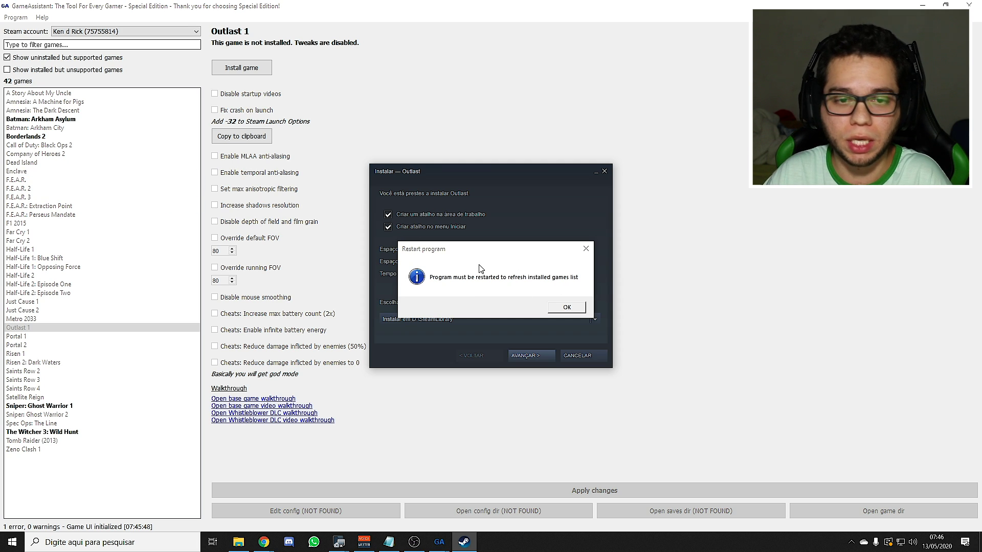
pyautogui.click(566, 307)
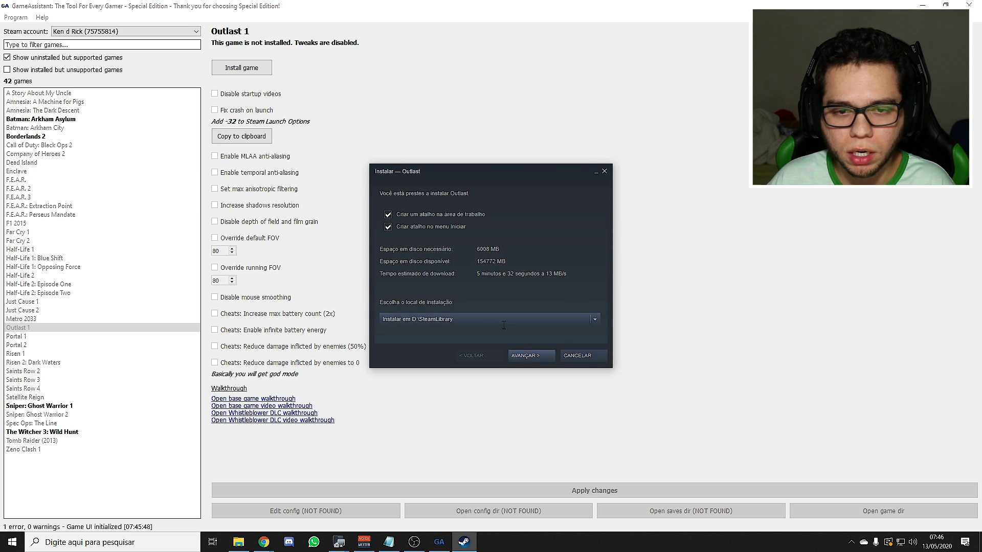
pyautogui.click(583, 356)
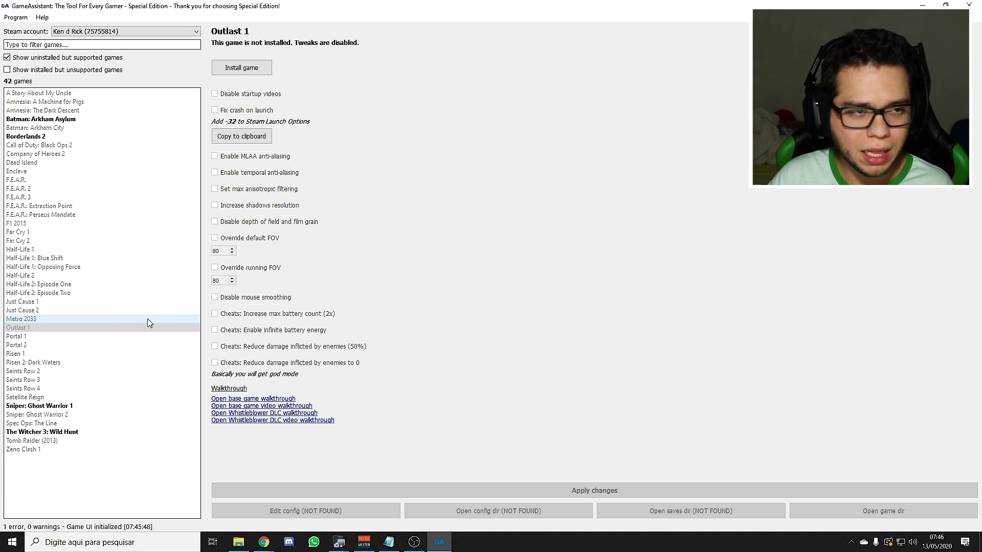
# Review the tweaks for Call of Duty: Black Ops 2, Amnesia: The Dark Descent, Sniper: Ghost Warrior 1 and both Batman games.
pyautogui.click(72, 406)
pyautogui.click(43, 145)
pyautogui.click(41, 111)
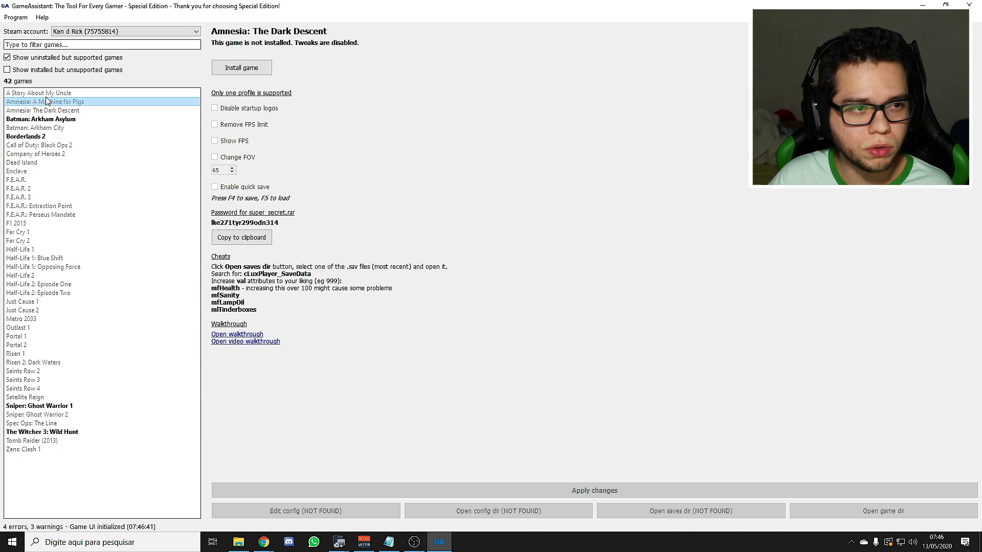
pyautogui.click(63, 120)
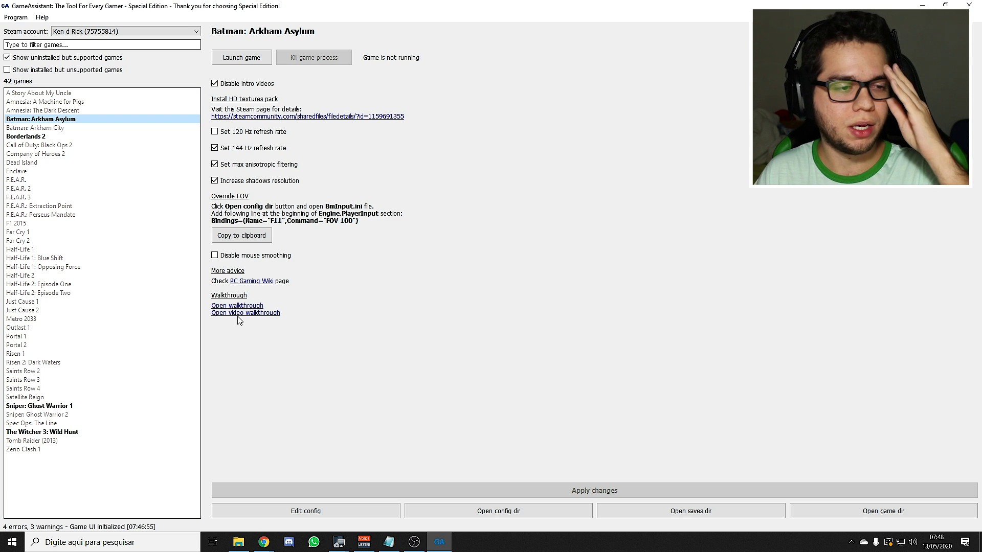
pyautogui.click(70, 408)
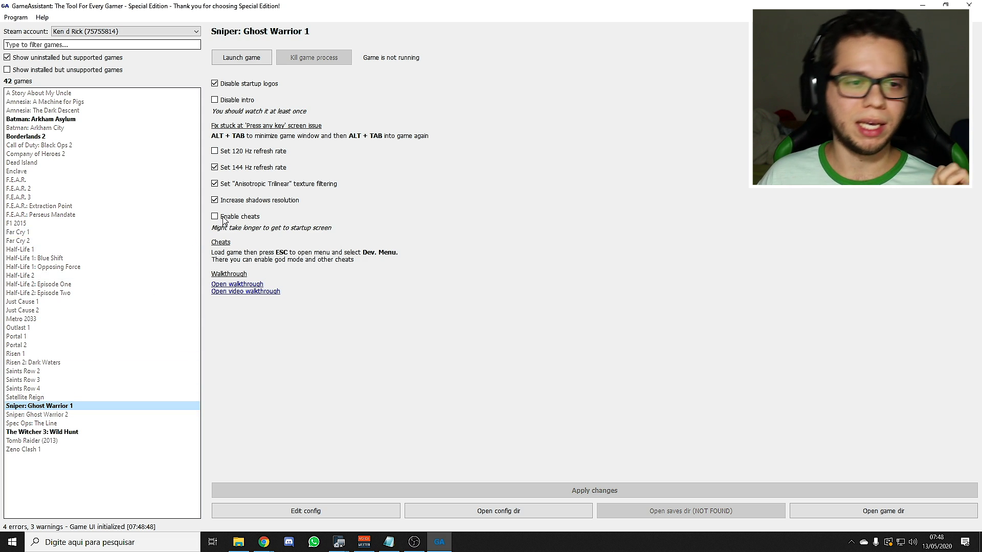
pyautogui.click(69, 129)
# Disable the intro of Sniper: Ghost Warrior 1 and apply the change.
pyautogui.click(99, 405)
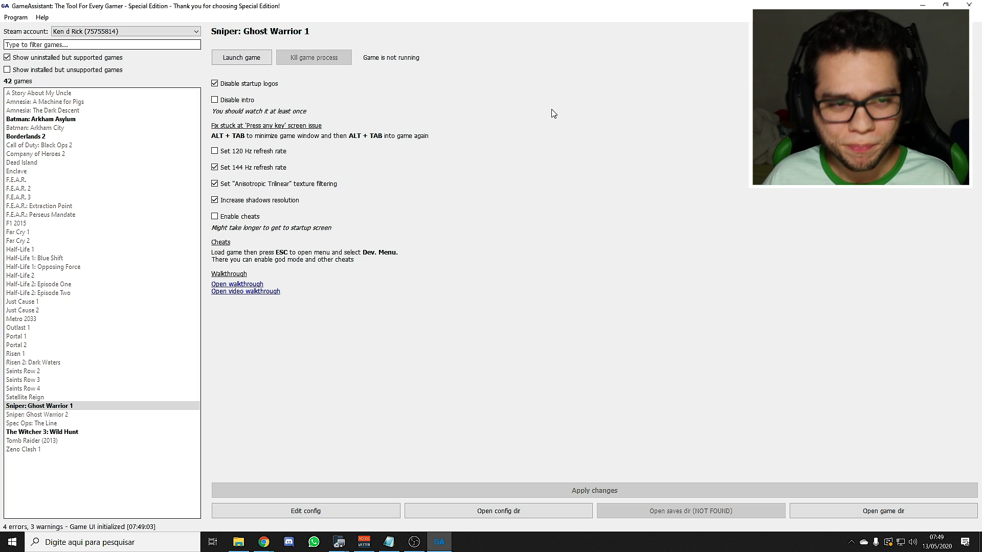
pyautogui.click(246, 102)
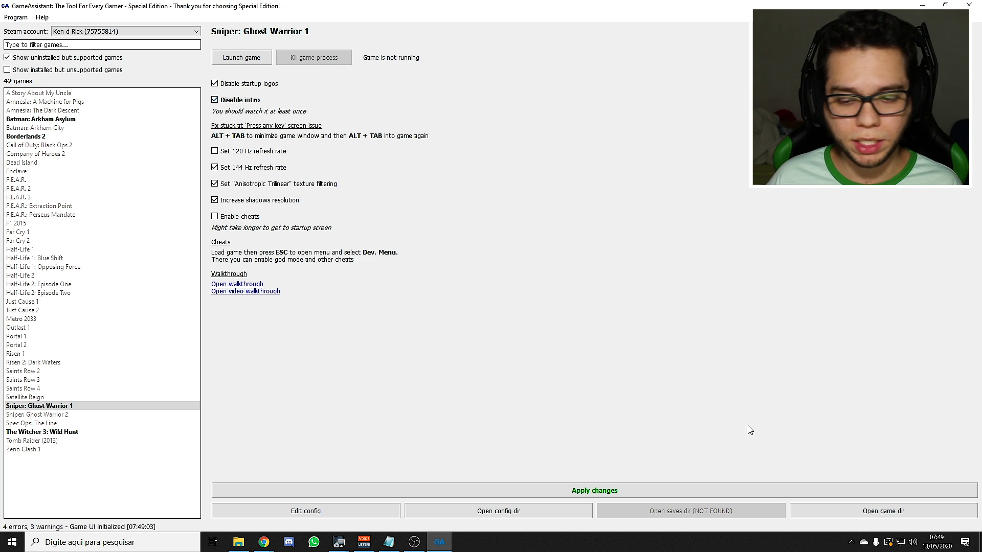
pyautogui.click(633, 492)
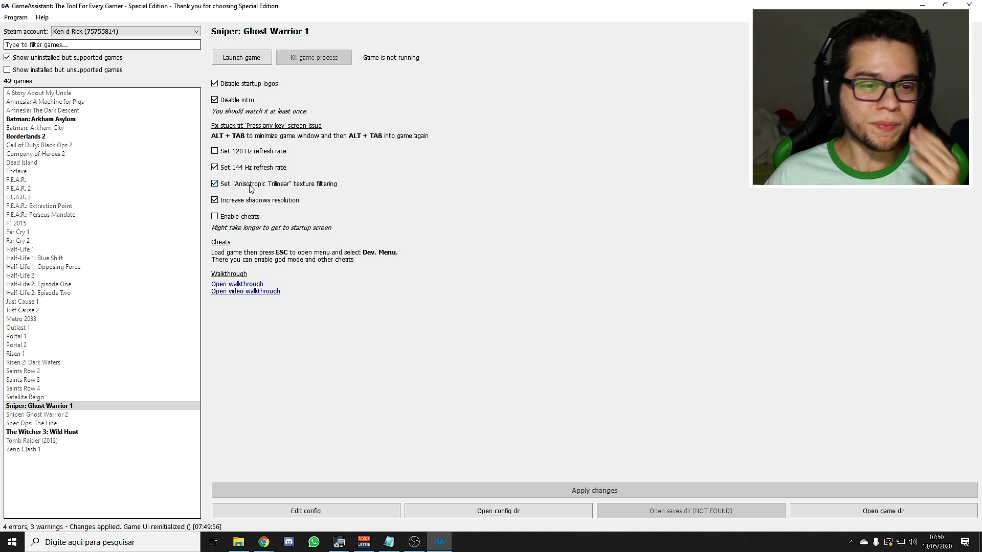
# Browse the tweaks and cheats of Outlast 1 and of the Portal, Risen, Saints Row and Satellite Reign games.
pyautogui.click(28, 327)
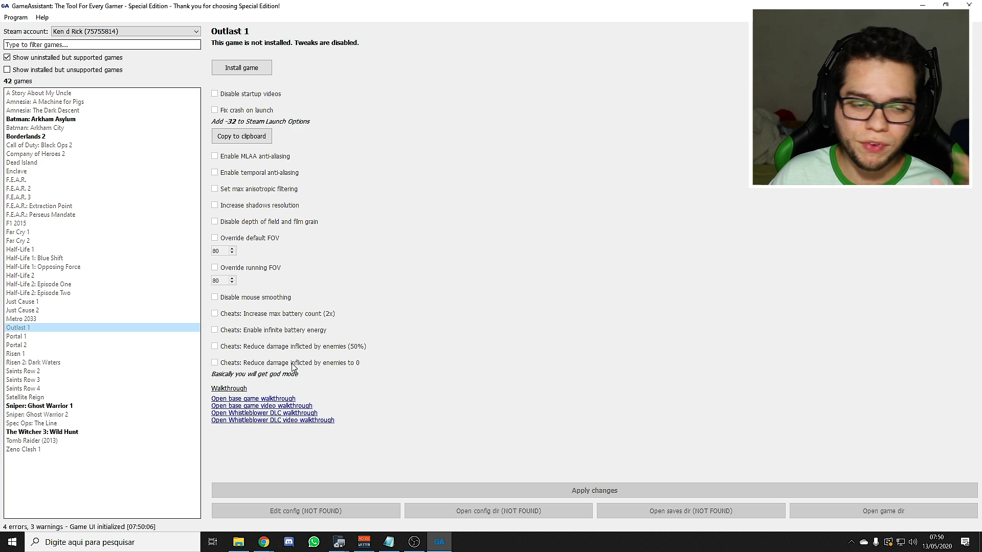
pyautogui.click(26, 336)
pyautogui.click(29, 345)
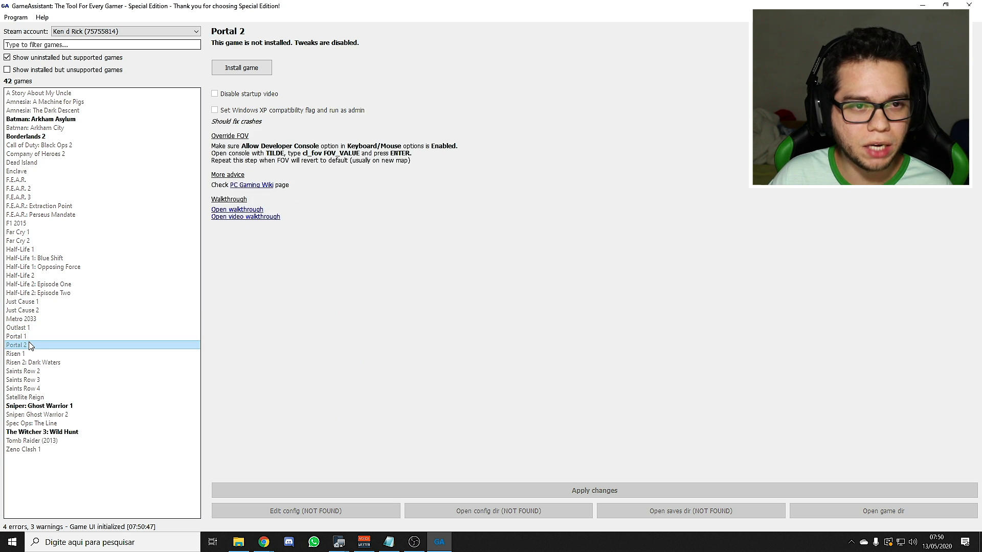
pyautogui.click(29, 353)
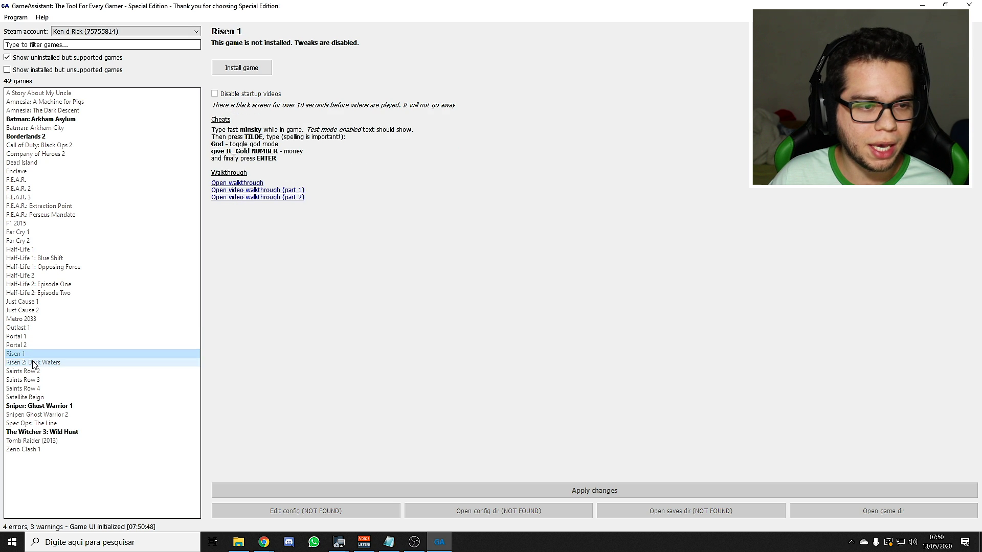
pyautogui.click(33, 364)
pyautogui.click(32, 371)
pyautogui.click(32, 379)
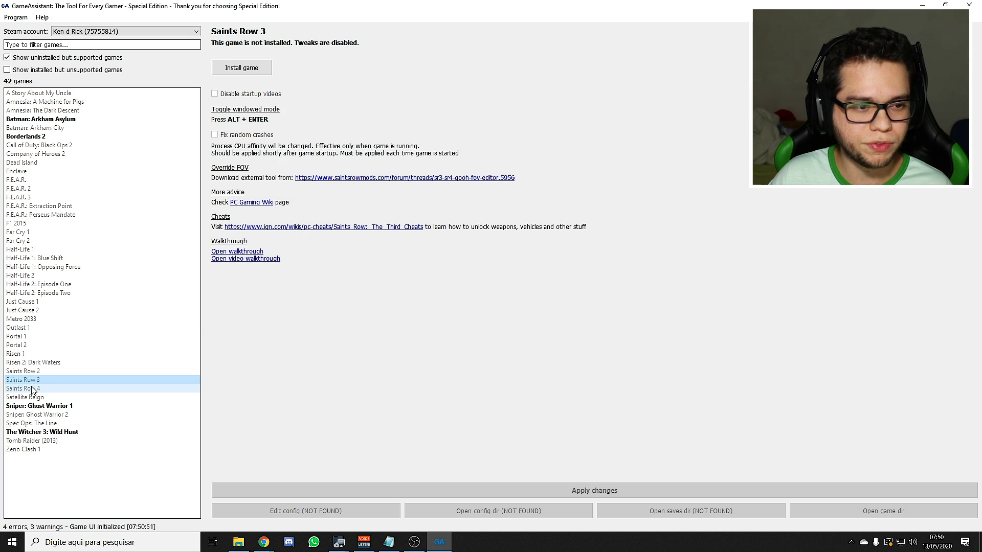
pyautogui.click(34, 389)
pyautogui.click(33, 397)
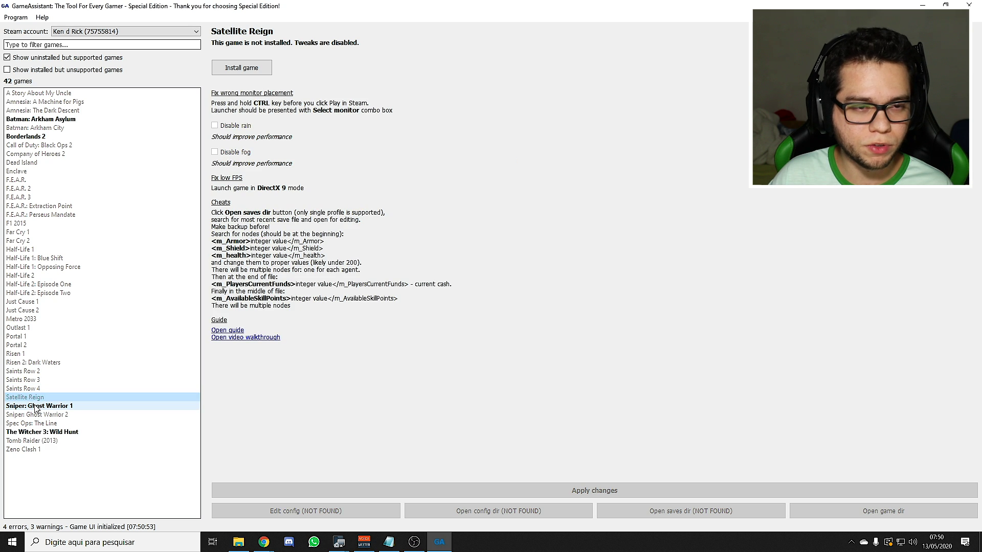
# Open the Batman: Arkham Asylum config file BmEngine.ini and examine its engine settings.
pyautogui.click(64, 122)
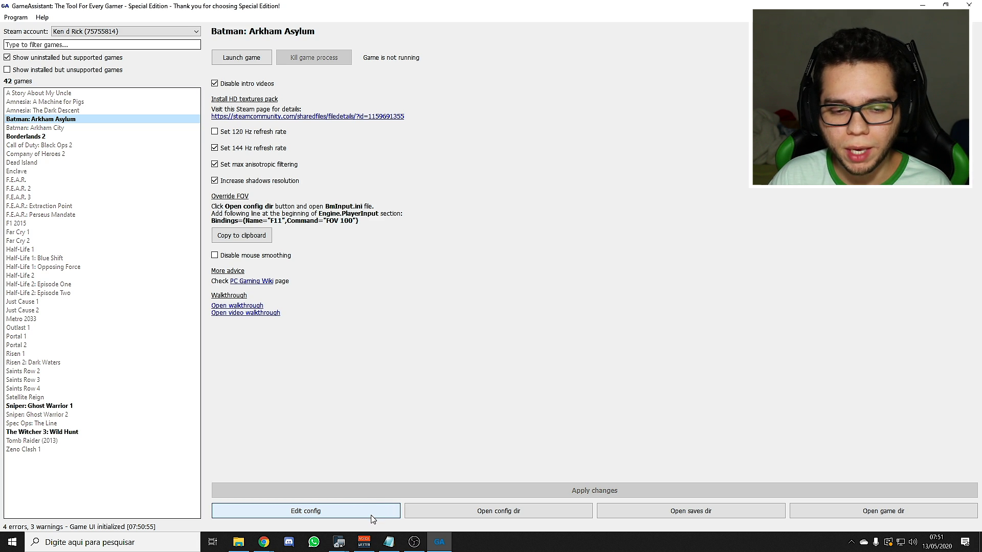
pyautogui.click(358, 519)
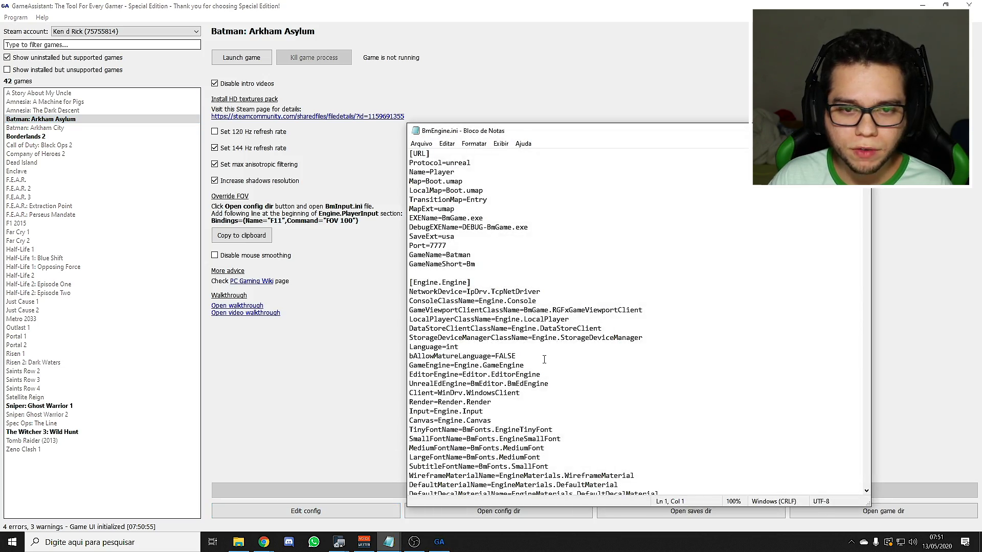
pyautogui.scroll(-10, 575, 368)
pyautogui.scroll(-2, 575, 368)
pyautogui.scroll(-10, 627, 284)
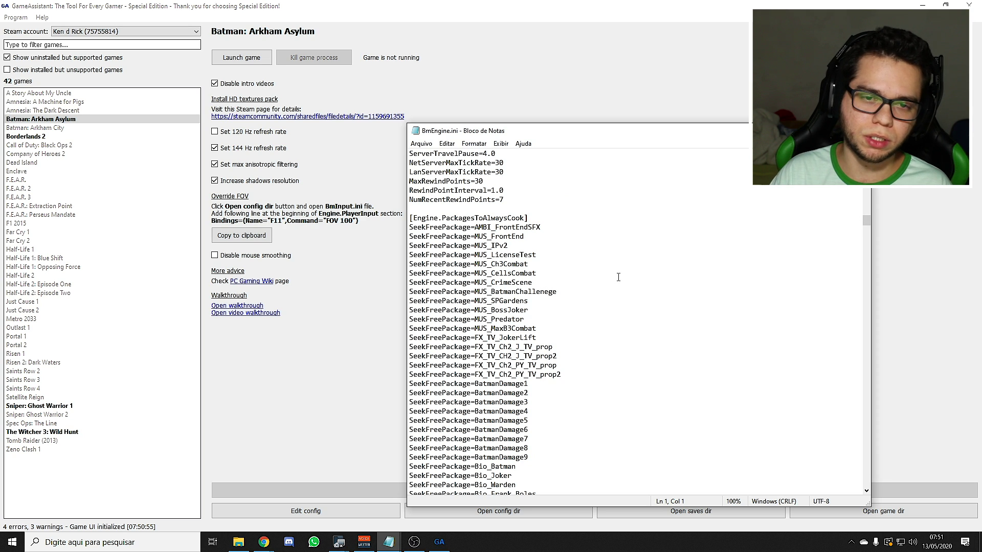
pyautogui.scroll(7, 618, 277)
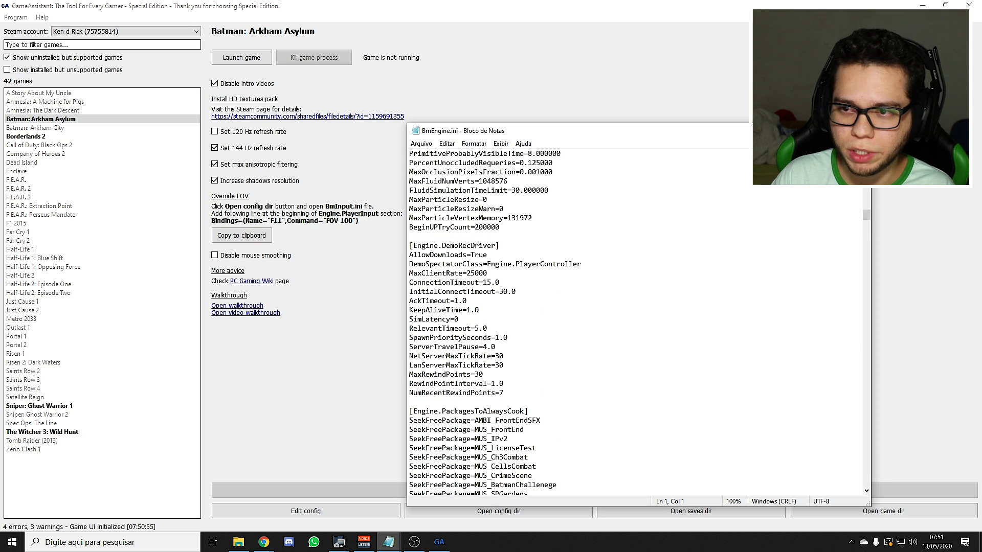
# Open the Batman: Arkham Asylum game folder from GameAssistant, examine its files and return to GameAssistant.
pyautogui.click(439, 542)
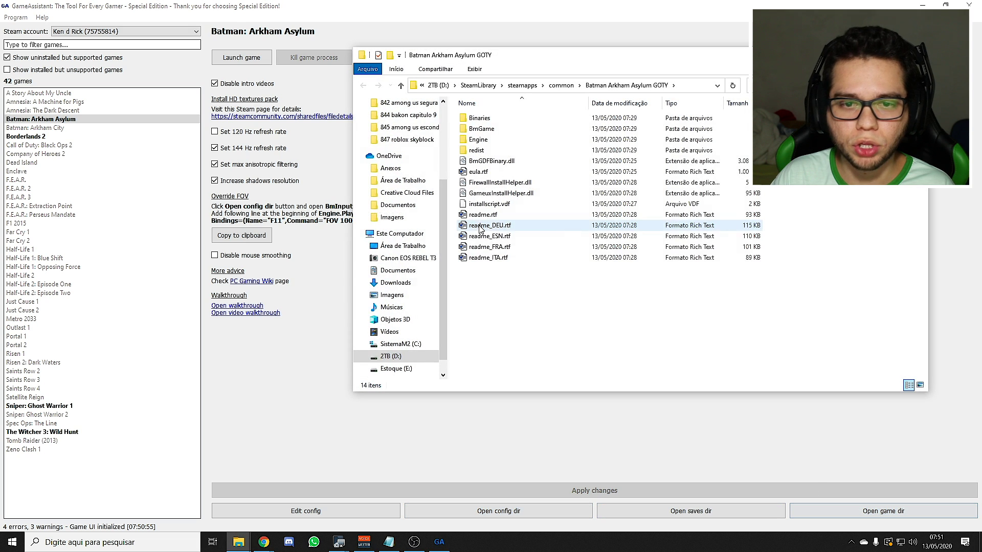
pyautogui.moveTo(583, 307); pyautogui.dragTo(450, 115)
pyautogui.click(583, 284)
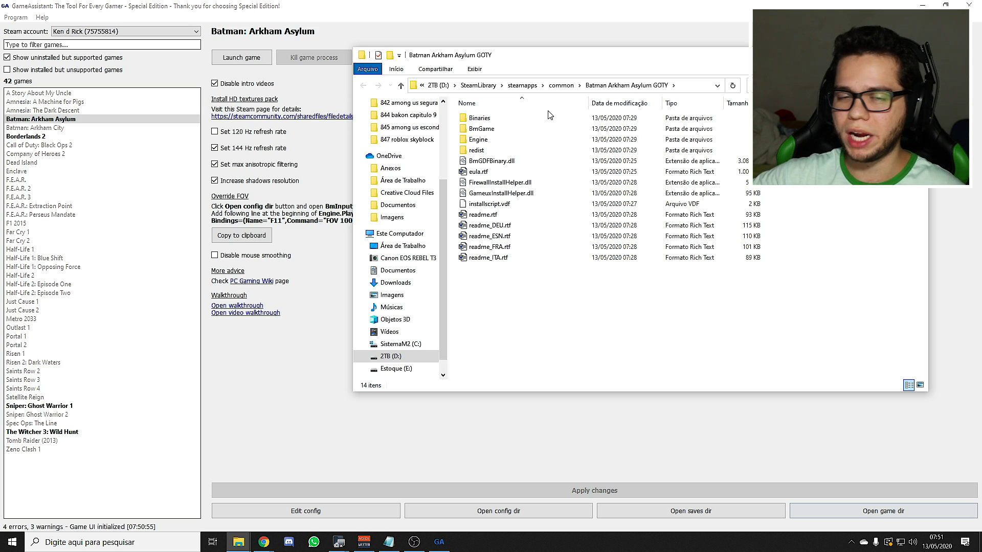
pyautogui.click(848, 404)
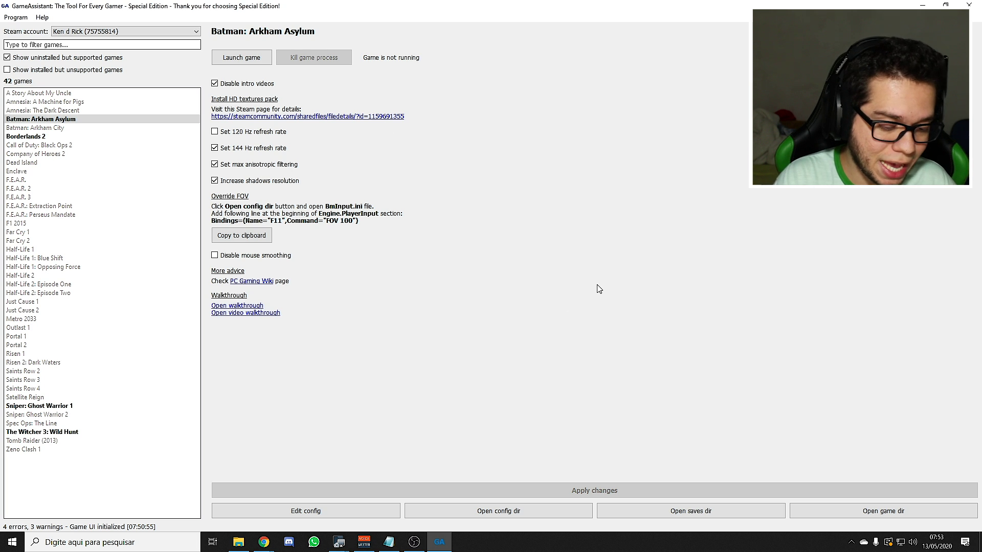
# Launch Steam, search the store for "game assista" and open the page of GameAssistant: The Tool For Every Gamer.
pyautogui.press('super')
pyautogui.write('steam')
pyautogui.press('Return')
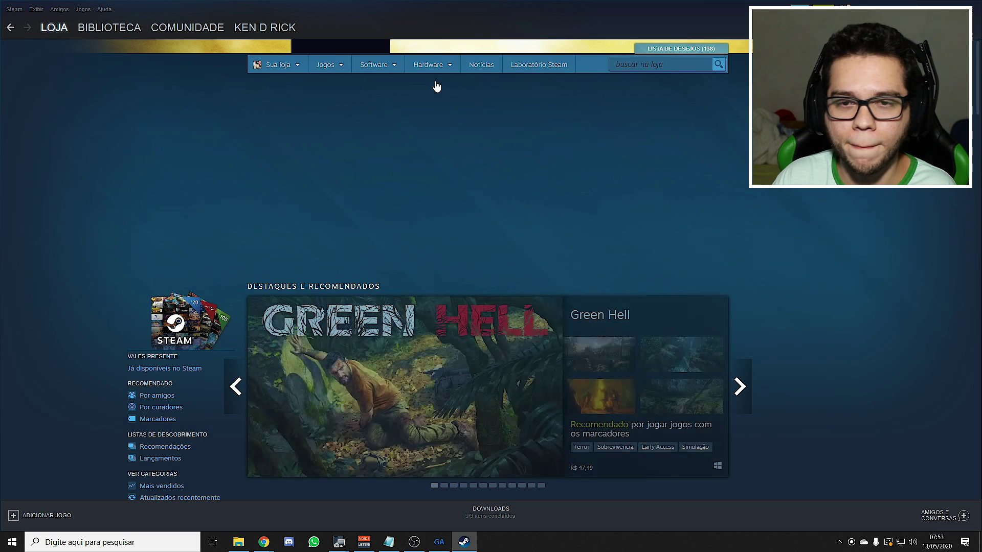
pyautogui.click(647, 65)
pyautogui.write('game as')
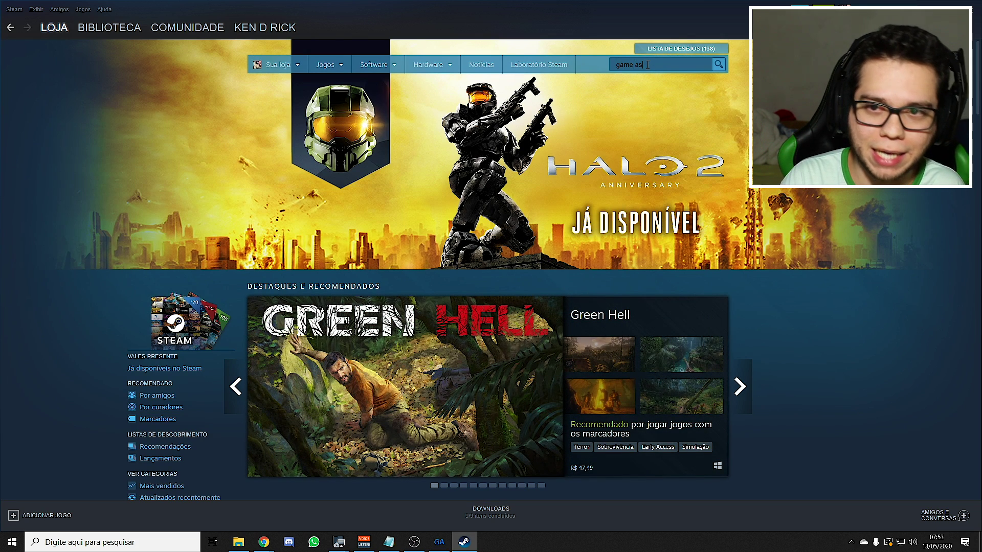
pyautogui.write('sista')
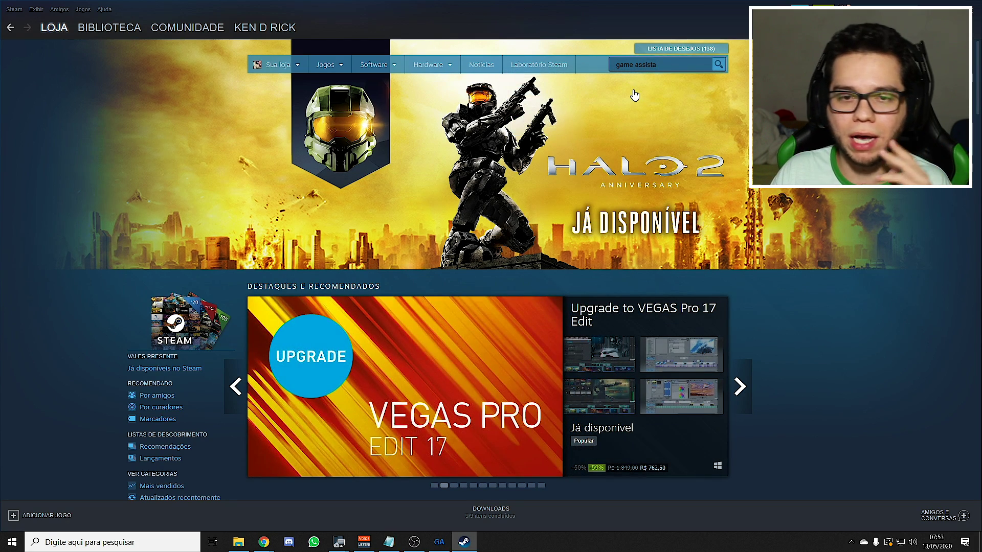
pyautogui.scroll(-2, 802, 262)
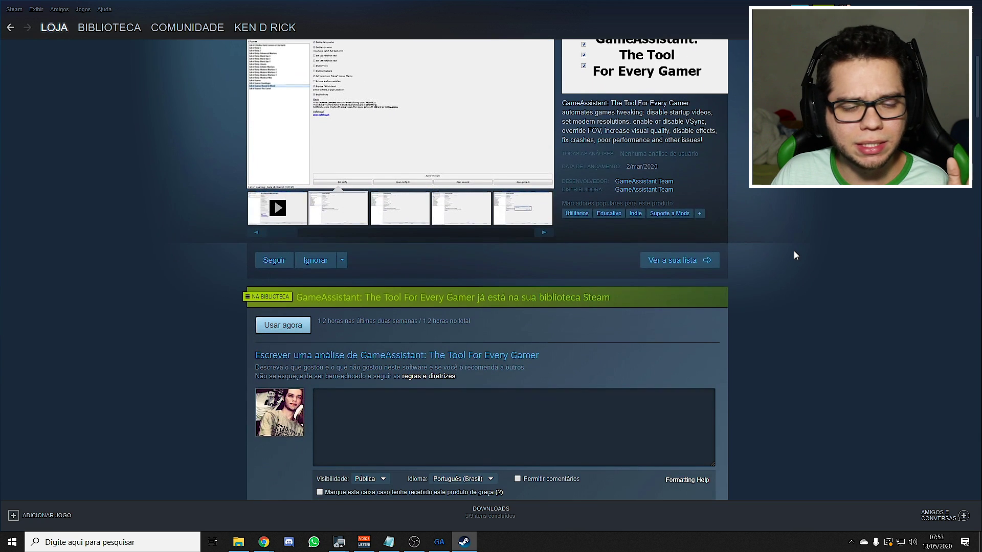
# Check the edition named in the GameAssistant window, and examine the purchase options and additional content on its Steam store page.
pyautogui.click(439, 542)
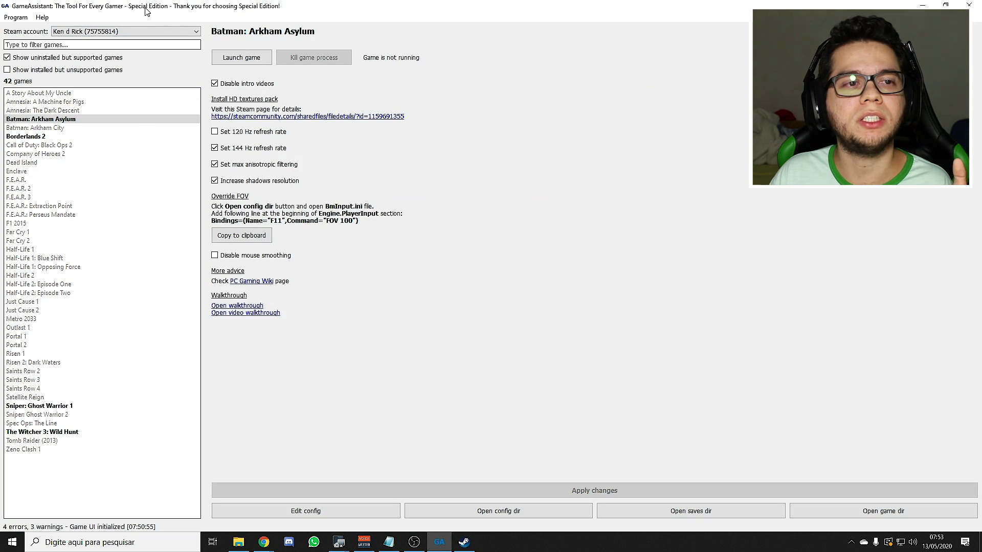
pyautogui.click(464, 542)
pyautogui.scroll(-6, 716, 348)
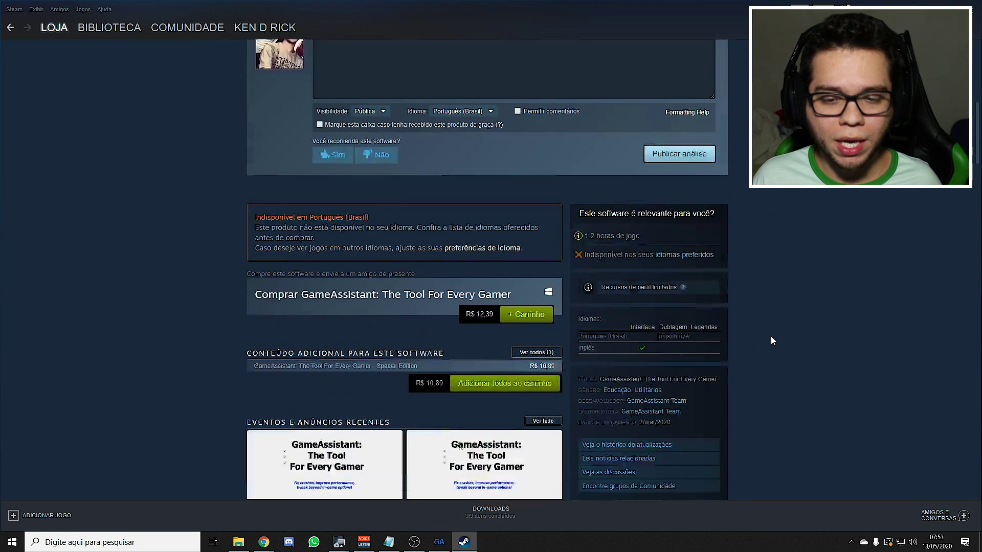
pyautogui.scroll(-2, 771, 336)
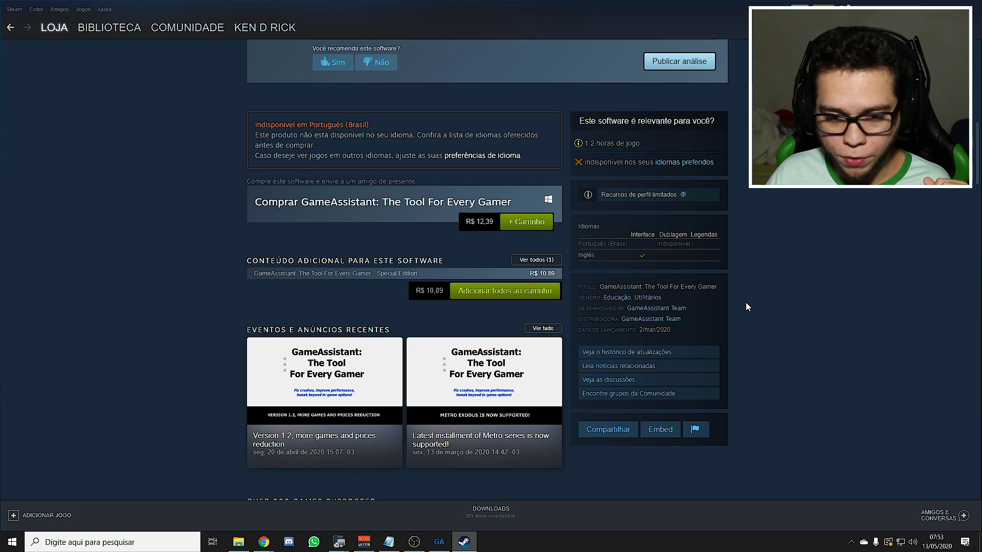
# Read the supported games, modding and software description sections of the GameAssistant store page.
pyautogui.scroll(-4, 745, 302)
pyautogui.scroll(-3, 262, 253)
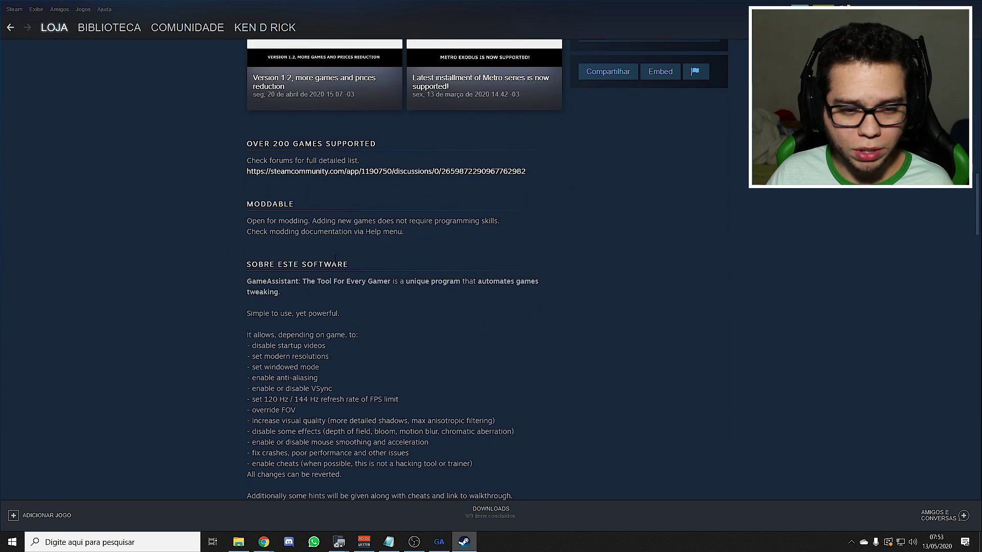
pyautogui.scroll(-2, 333, 284)
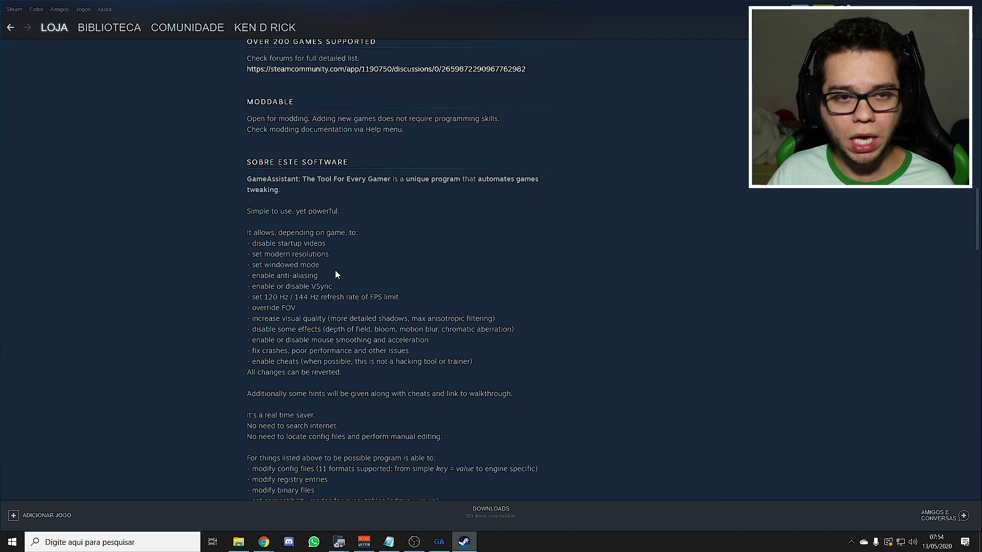
pyautogui.scroll(1, 340, 258)
pyautogui.scroll(-1, 342, 256)
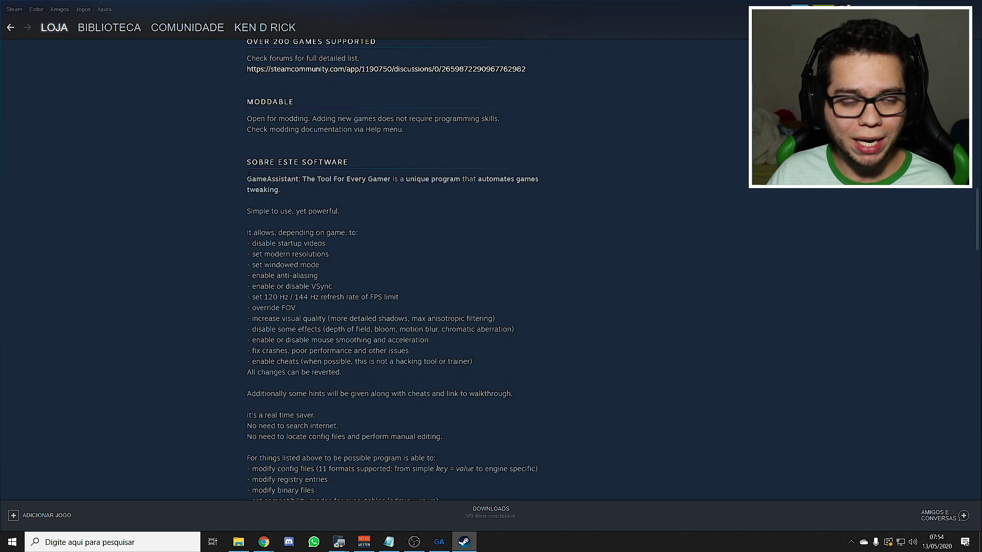
pyautogui.moveTo(249, 176); pyautogui.dragTo(341, 373)
pyautogui.click(357, 280)
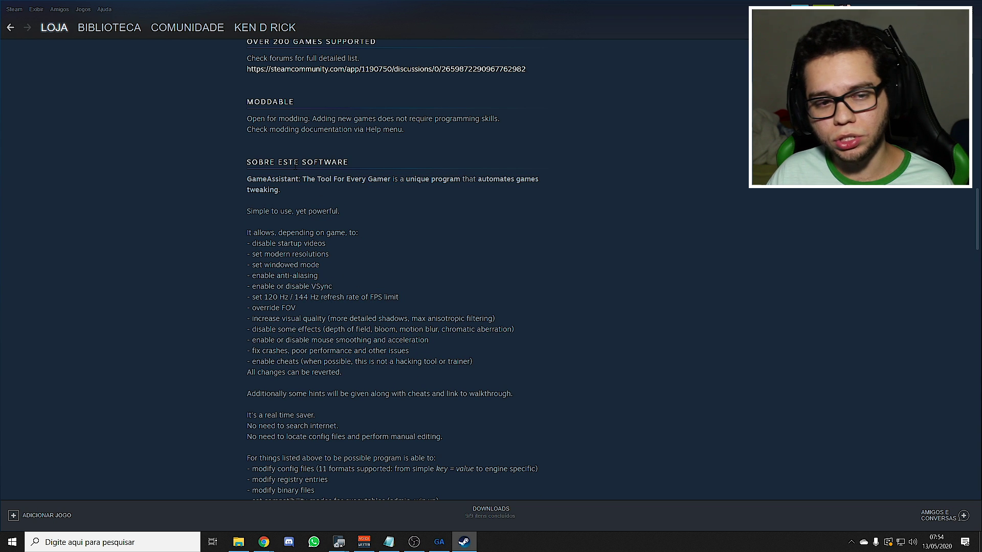
# Expand the full software description and examine the list of what the program is able to do.
pyautogui.scroll(-2, 399, 262)
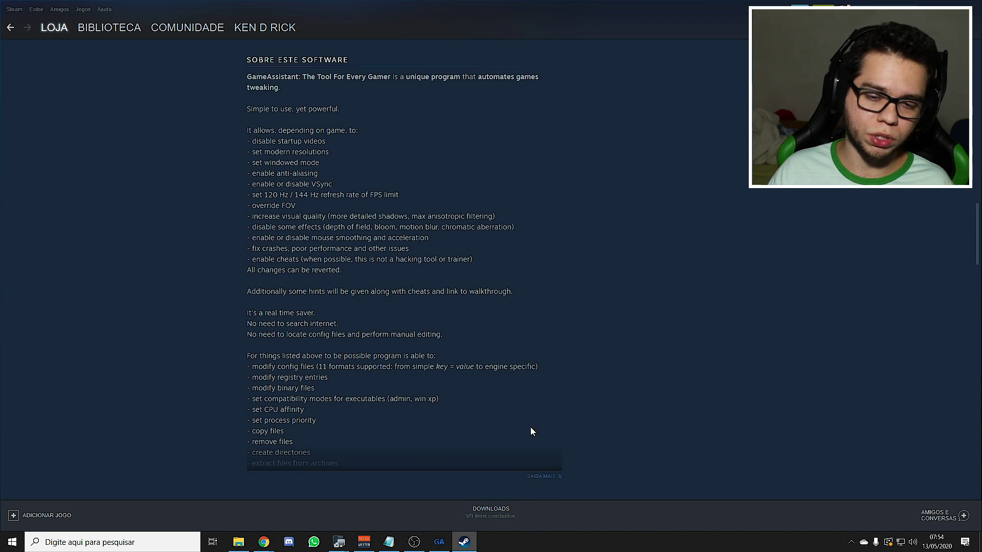
pyautogui.click(543, 476)
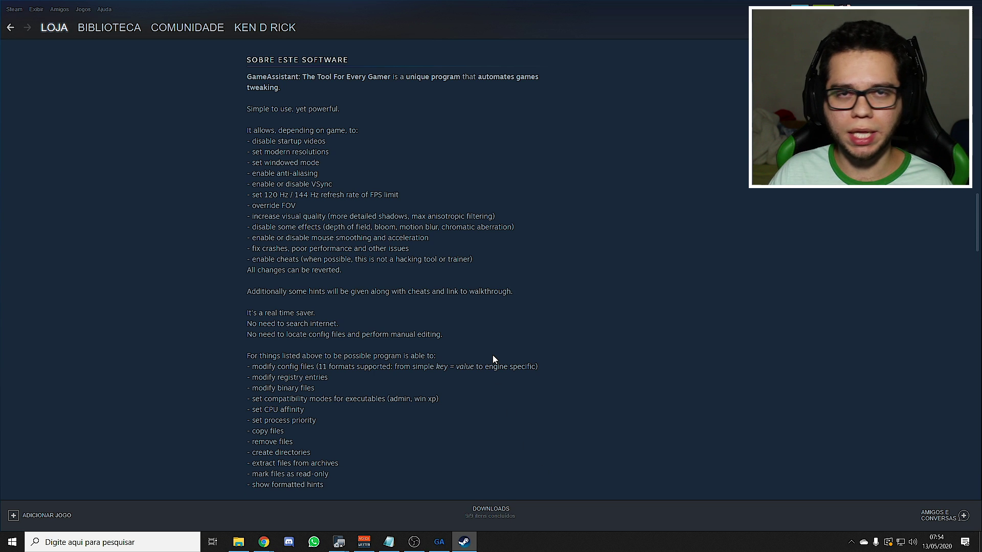
pyautogui.scroll(-1, 492, 355)
pyautogui.scroll(1, 478, 347)
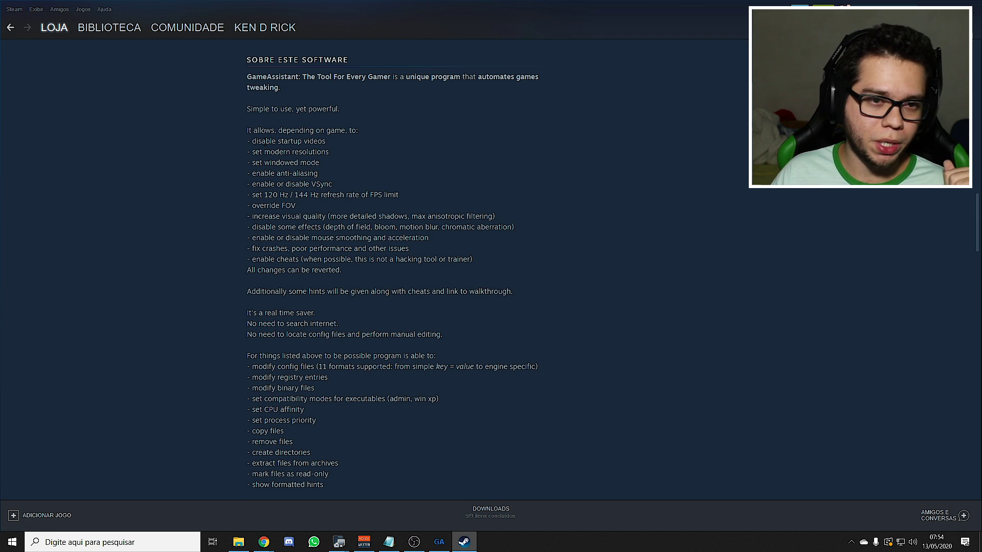
# Review the startup video, resolution, windowed mode and anti-aliasing features in the description, and close the Steam window.
pyautogui.moveTo(267, 141); pyautogui.dragTo(325, 153)
pyautogui.click(298, 152)
pyautogui.moveTo(267, 163); pyautogui.dragTo(316, 173)
pyautogui.click(312, 163)
pyautogui.click(315, 173)
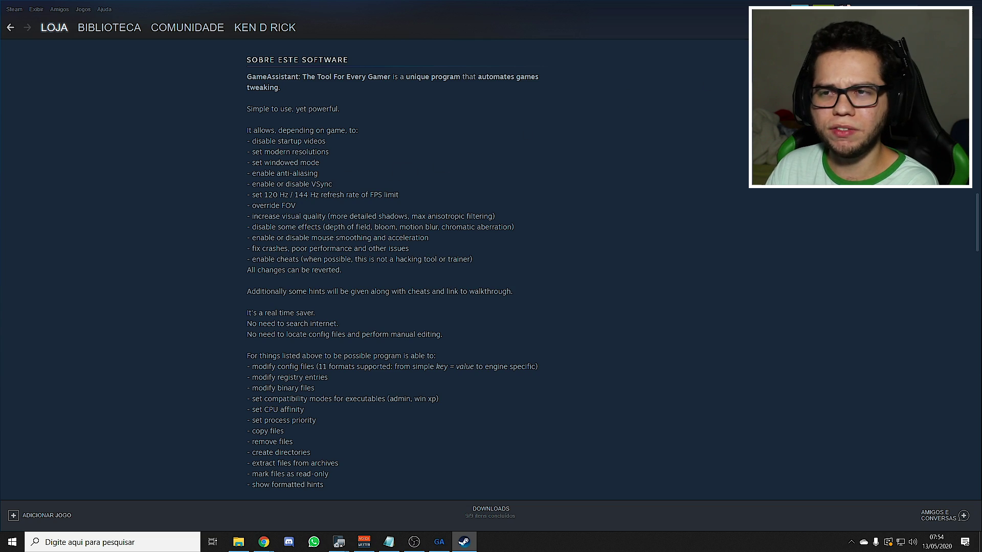
pyautogui.click(970, 14)
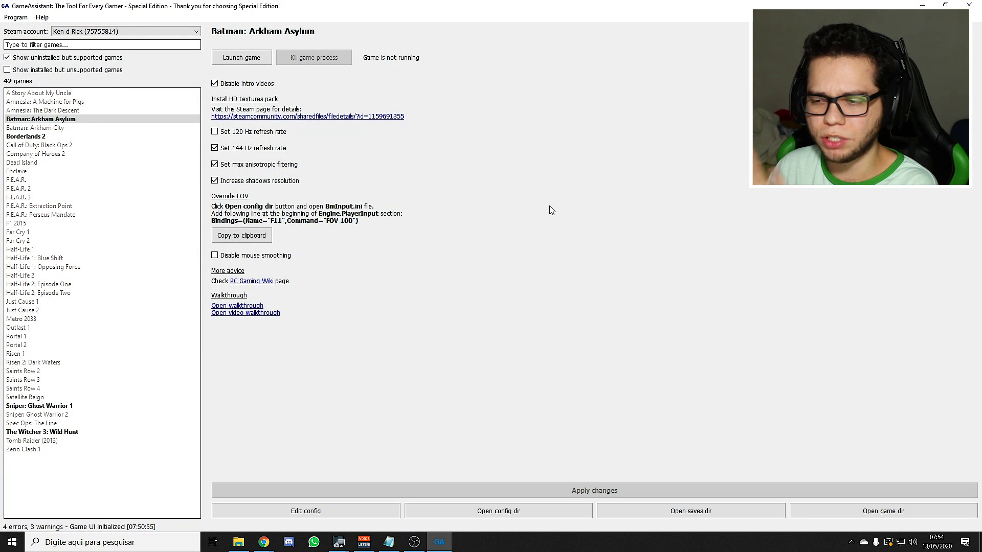